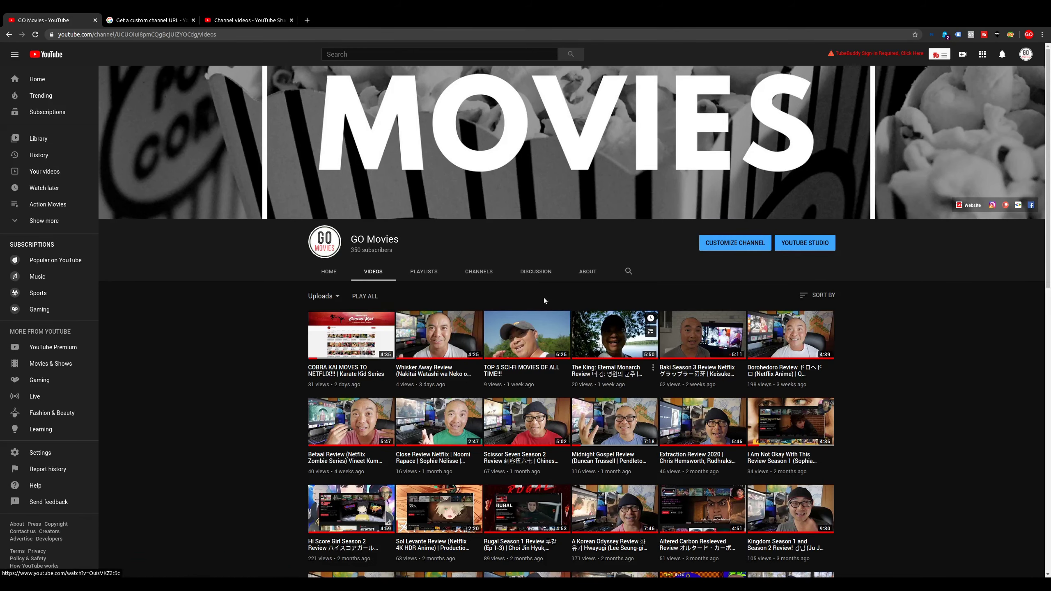
Highlight the domain, the word 'channel' and the channel ID in the GO Movies channel address
left_click(117, 36)
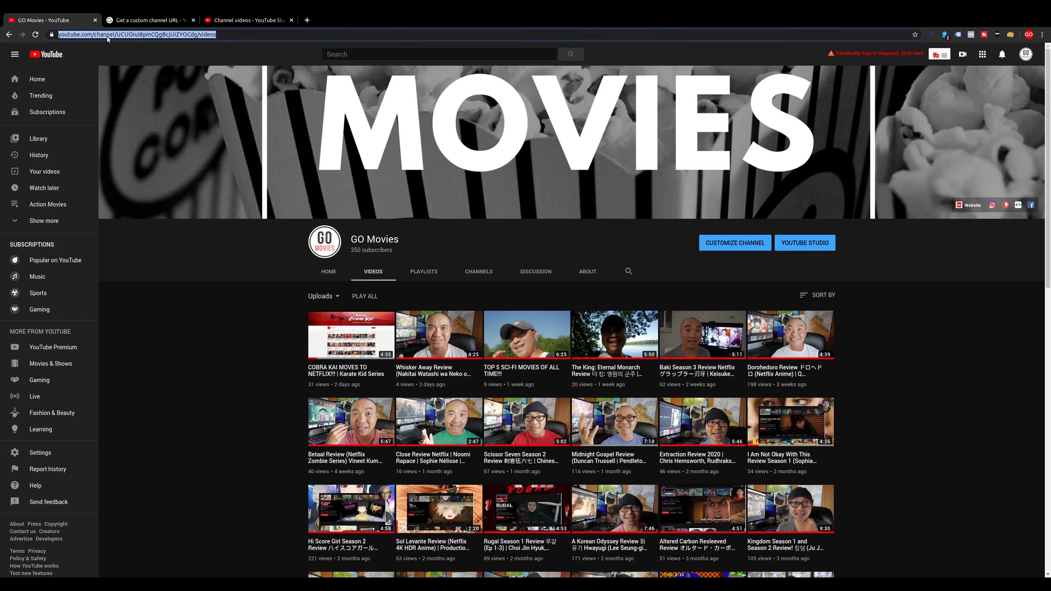
left_click(72, 36)
left_click_drag(78, 35, 232, 36)
double_click(134, 36)
left_click(152, 36)
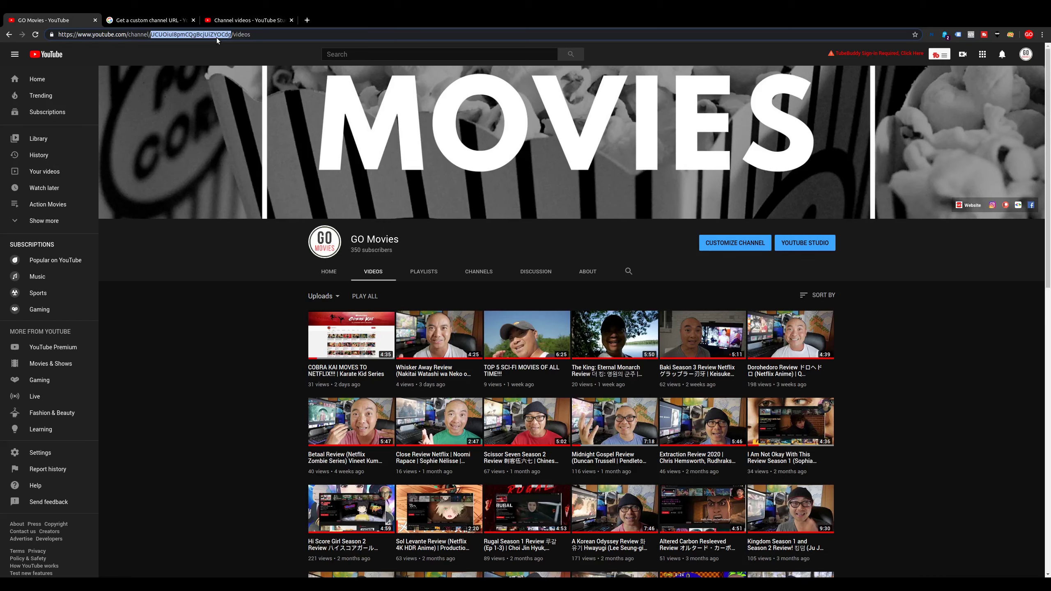
left_click(190, 43)
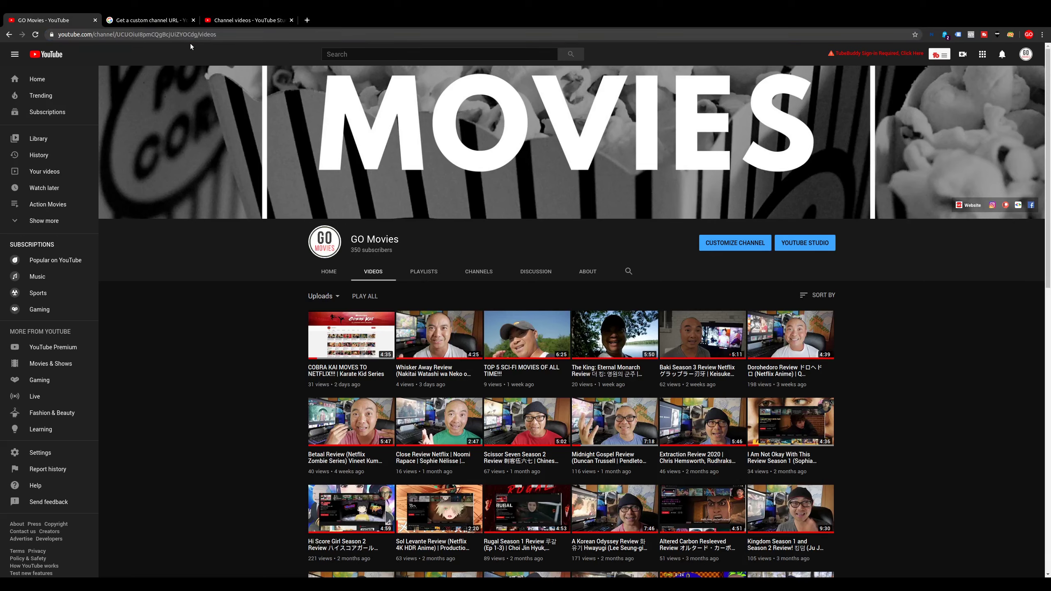
Highlight the 30-days-old, channel icon and channel art requirements, checking them against the GO Movies channel page
left_click(144, 21)
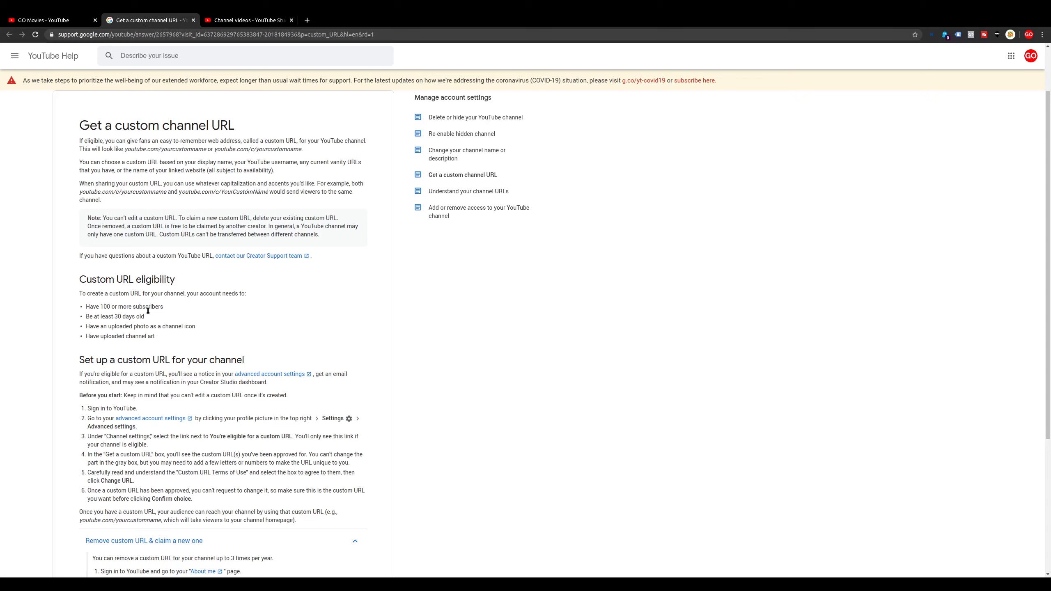
left_click(65, 21)
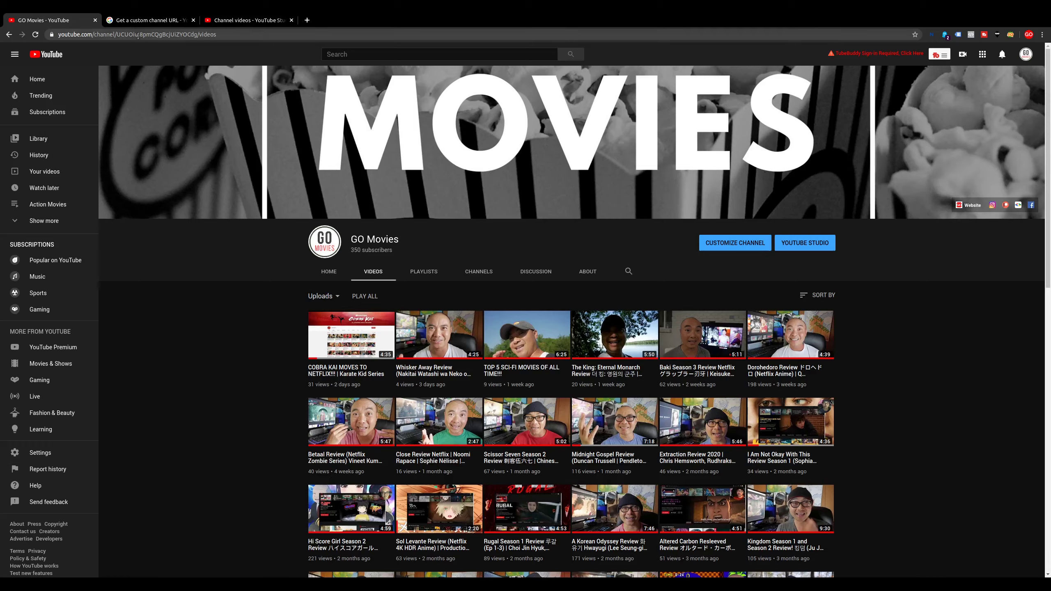
left_click(133, 22)
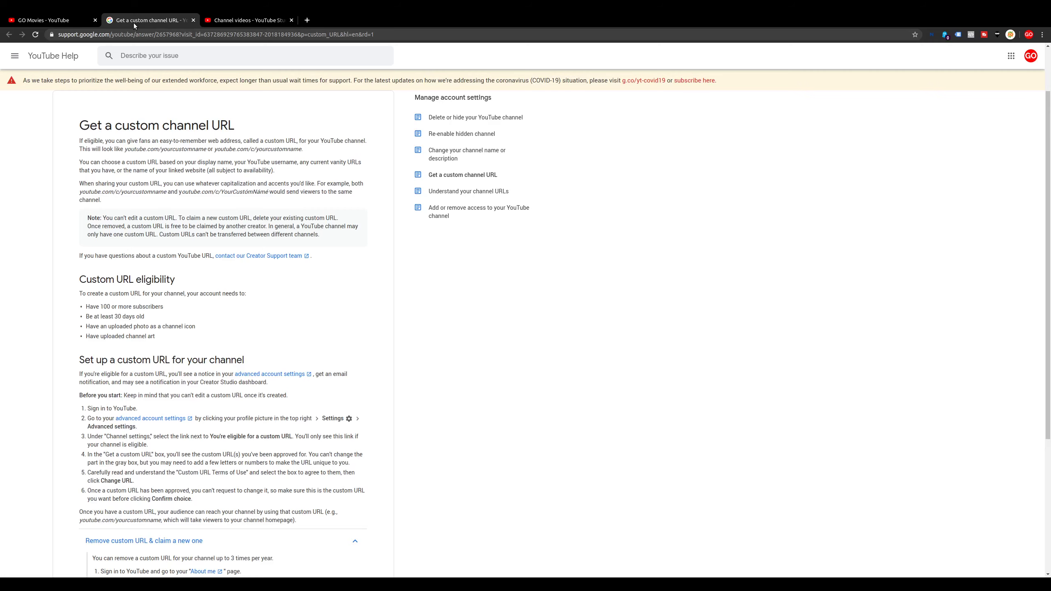
triple_click(124, 316)
triple_click(141, 326)
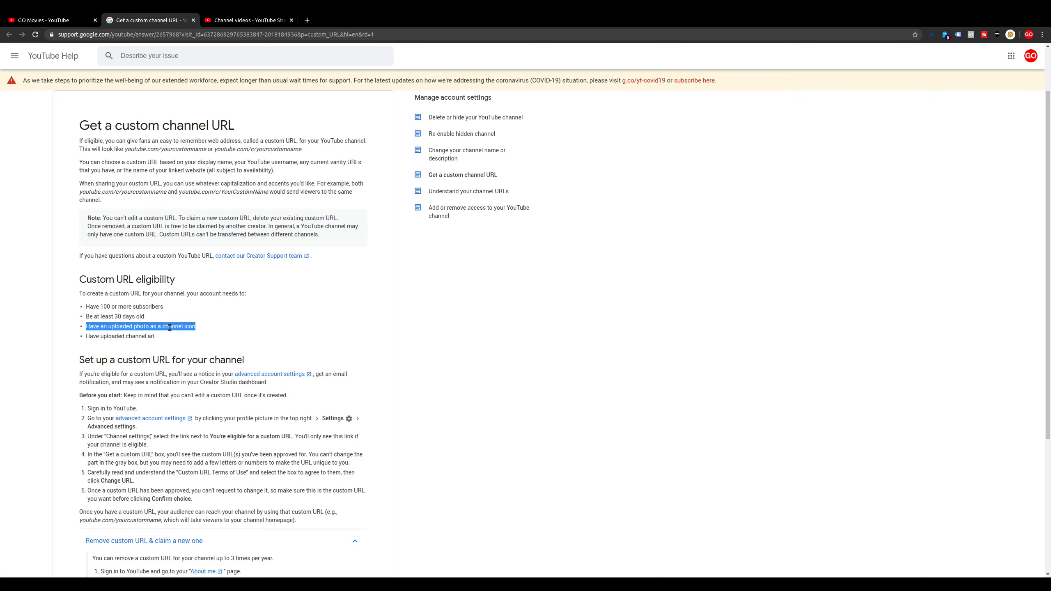
triple_click(141, 336)
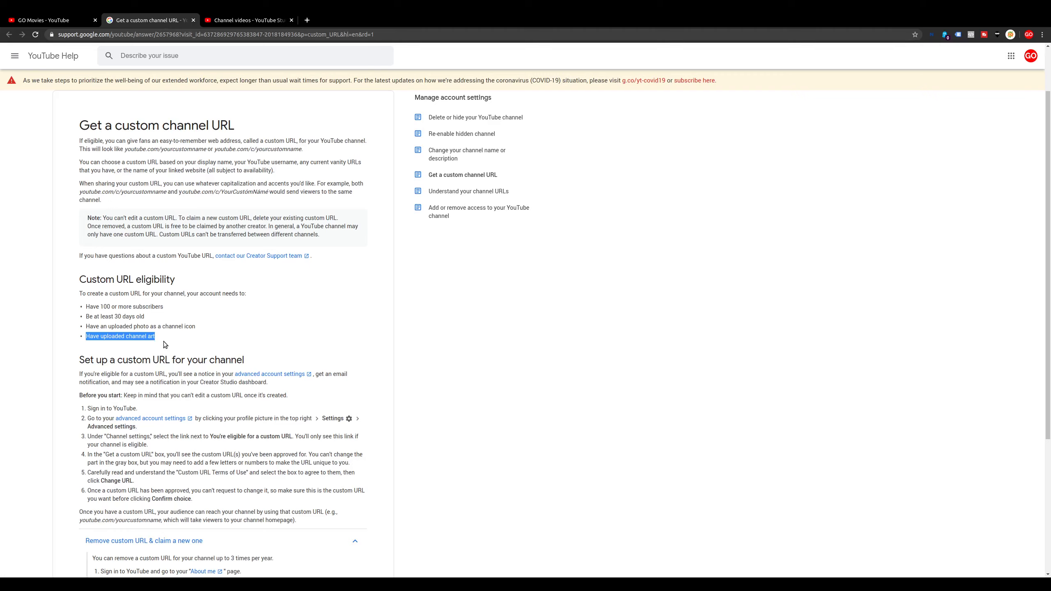
left_click(64, 21)
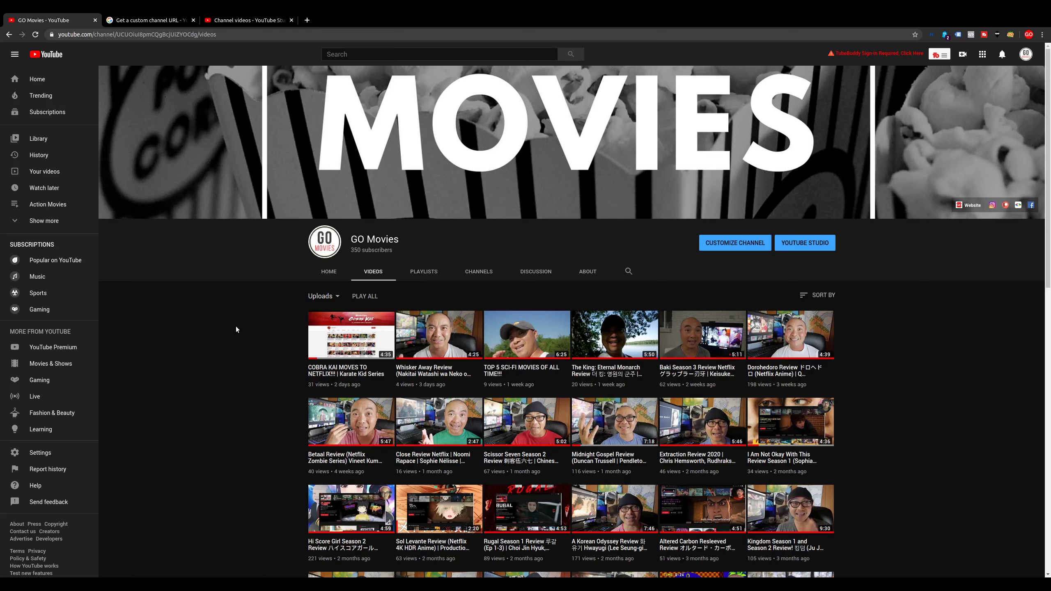
In YouTube Studio, go to Settings > Channel and view the channel's feature eligibility
left_click(249, 21)
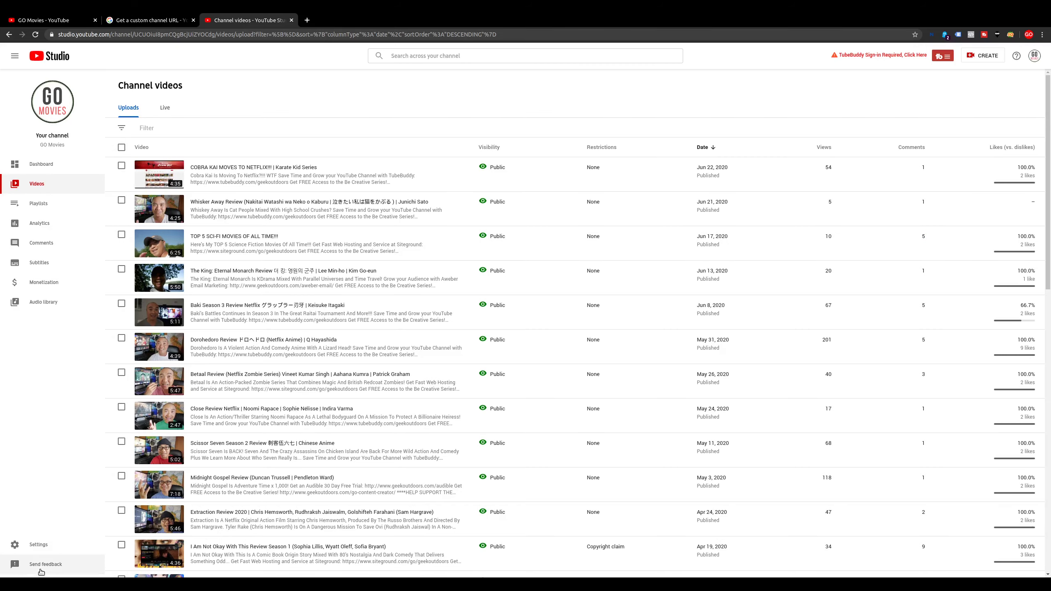
left_click(37, 545)
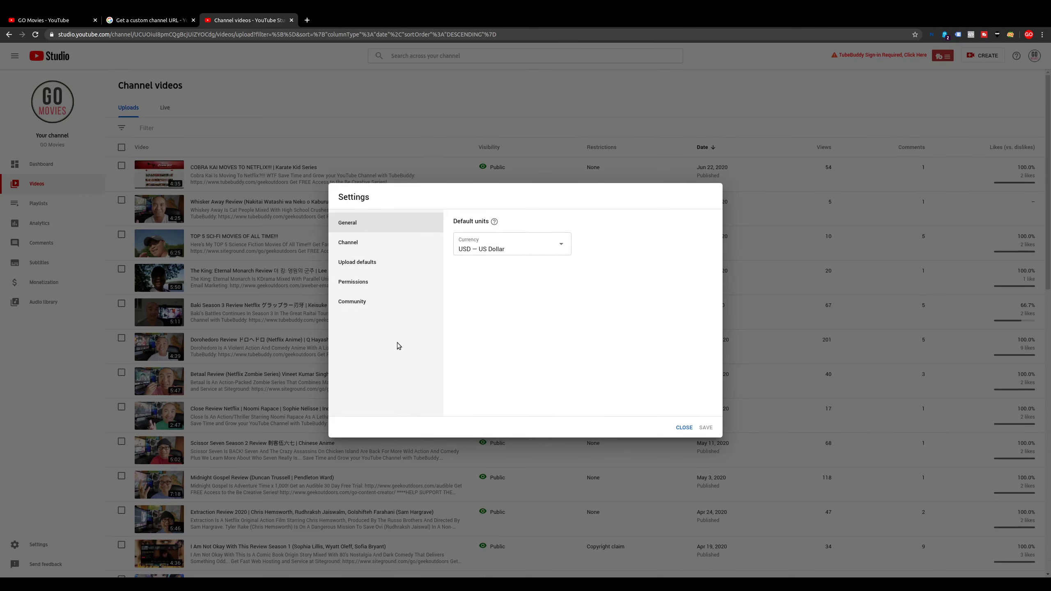
left_click(364, 248)
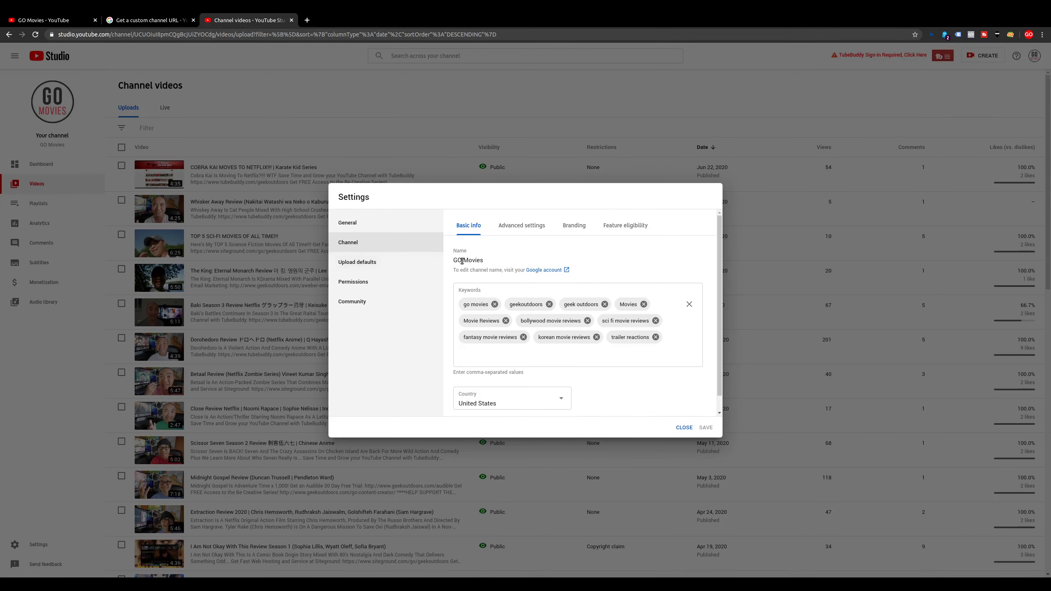
left_click(621, 232)
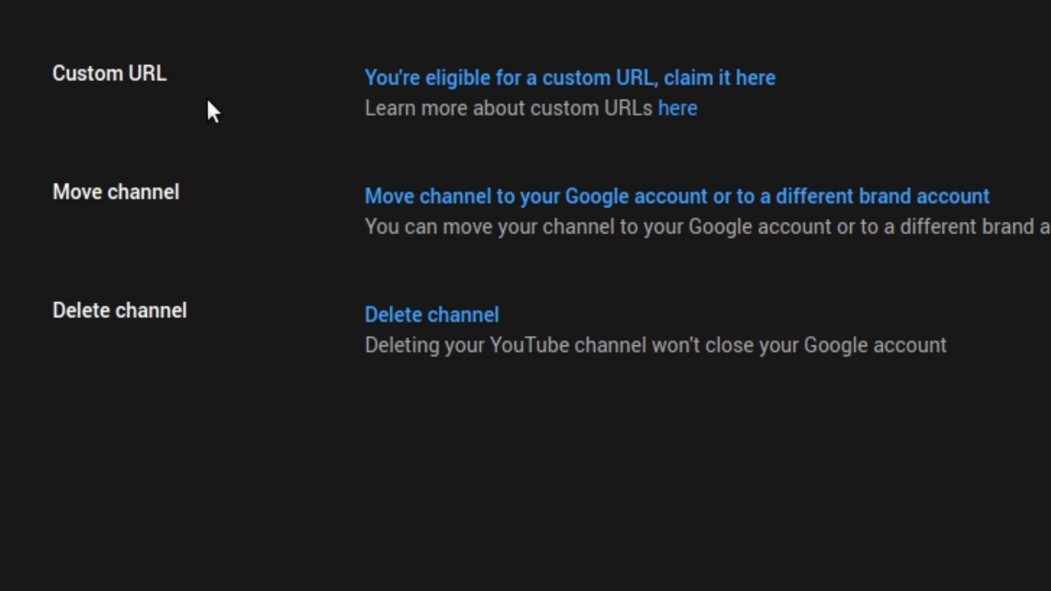
Start claiming the custom URL, agree to its terms, and extend it to youtube.com/c/GOMoviesGeek
left_click(727, 80)
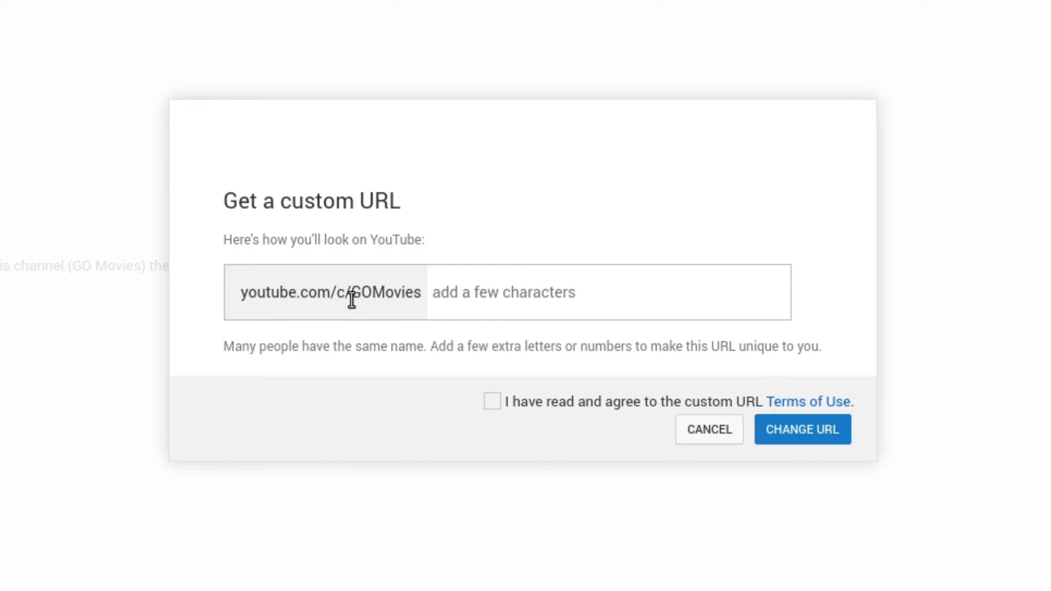
left_click(494, 406)
left_click(795, 438)
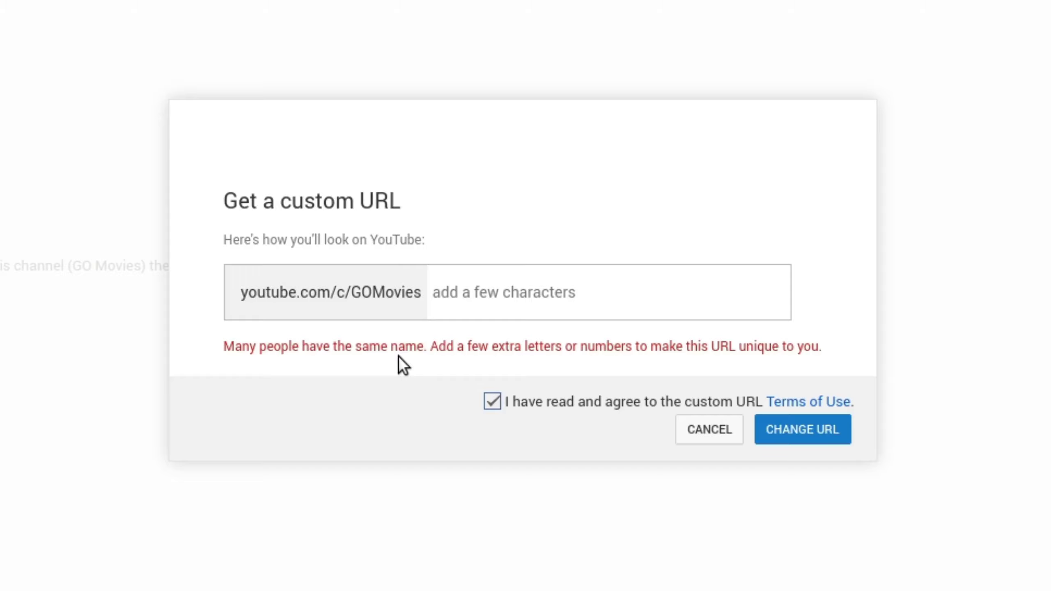
left_click(441, 296)
type("Geek")
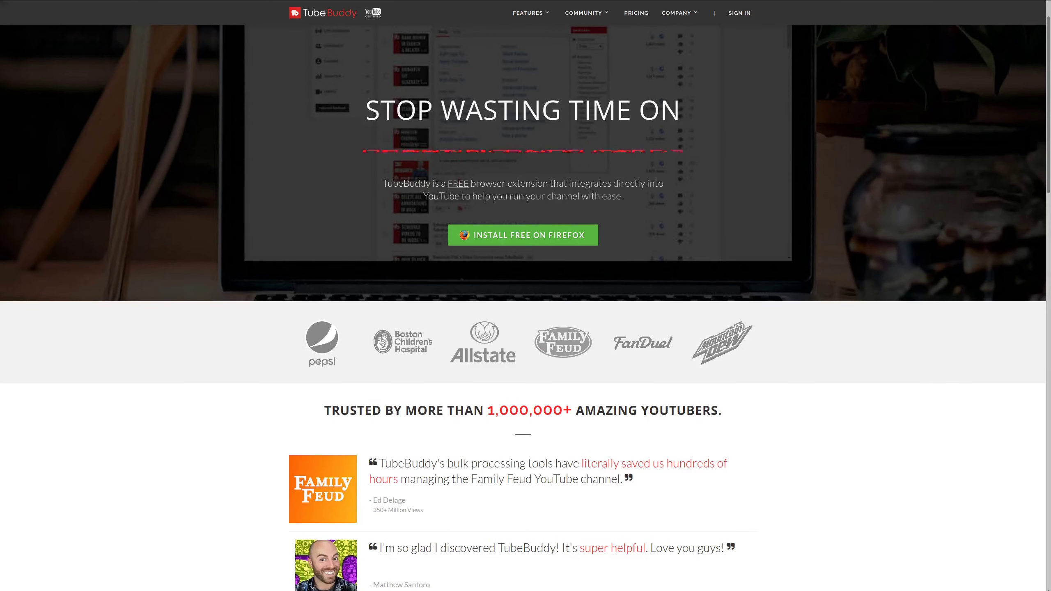
scroll(523, 308, "down", 3)
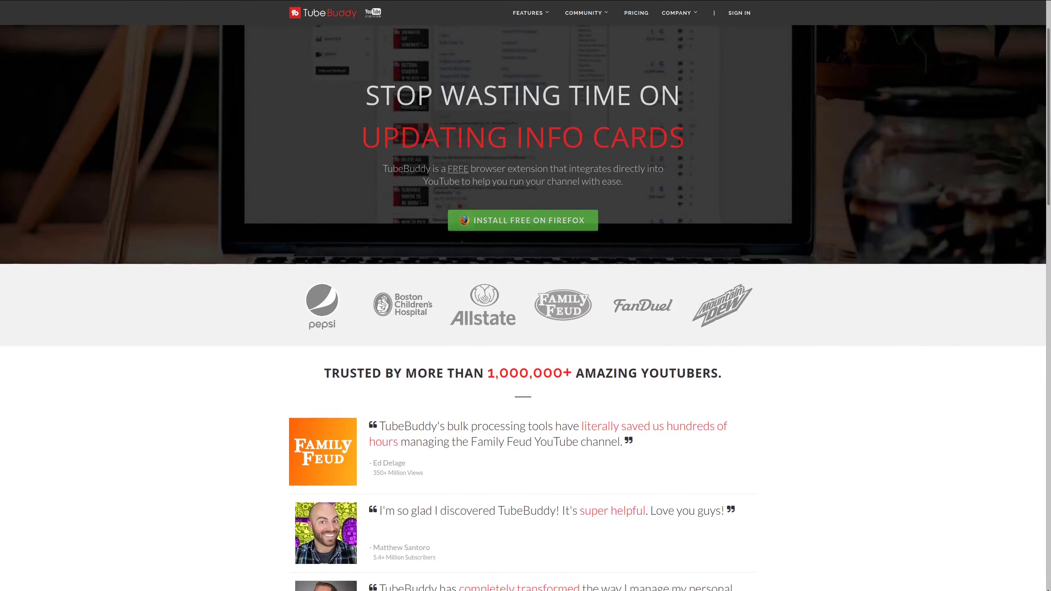
scroll(523, 308, "down", 1)
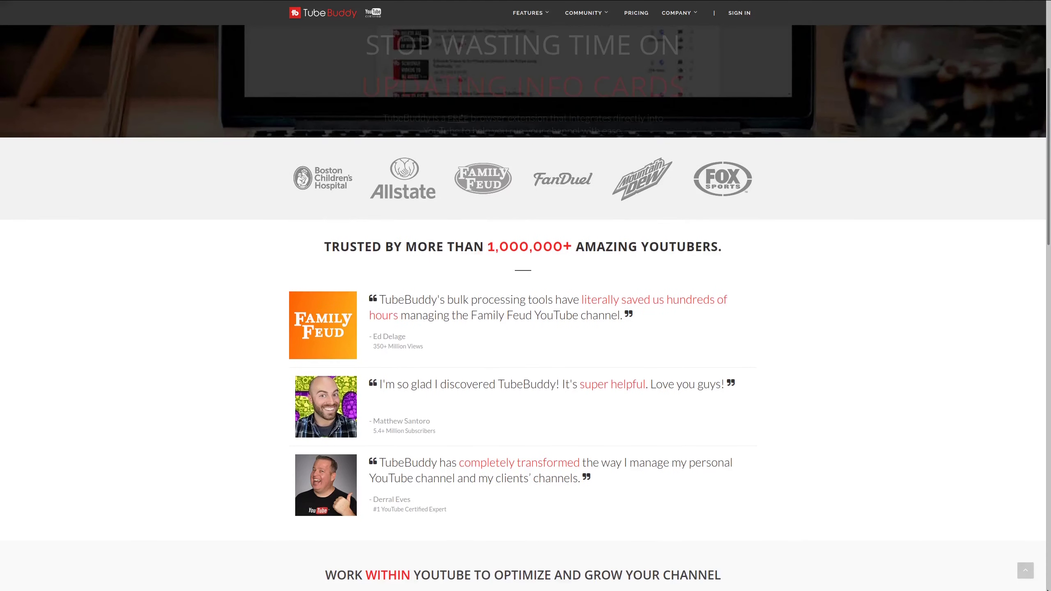
scroll(523, 308, "down", 2)
scroll(523, 308, "down", 2)
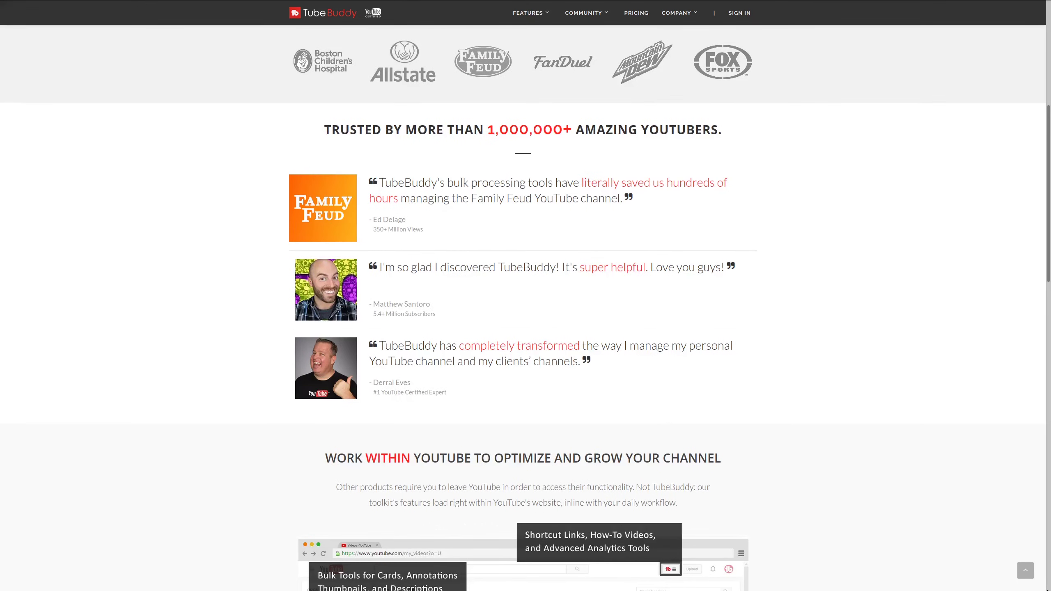
scroll(523, 308, "down", 3)
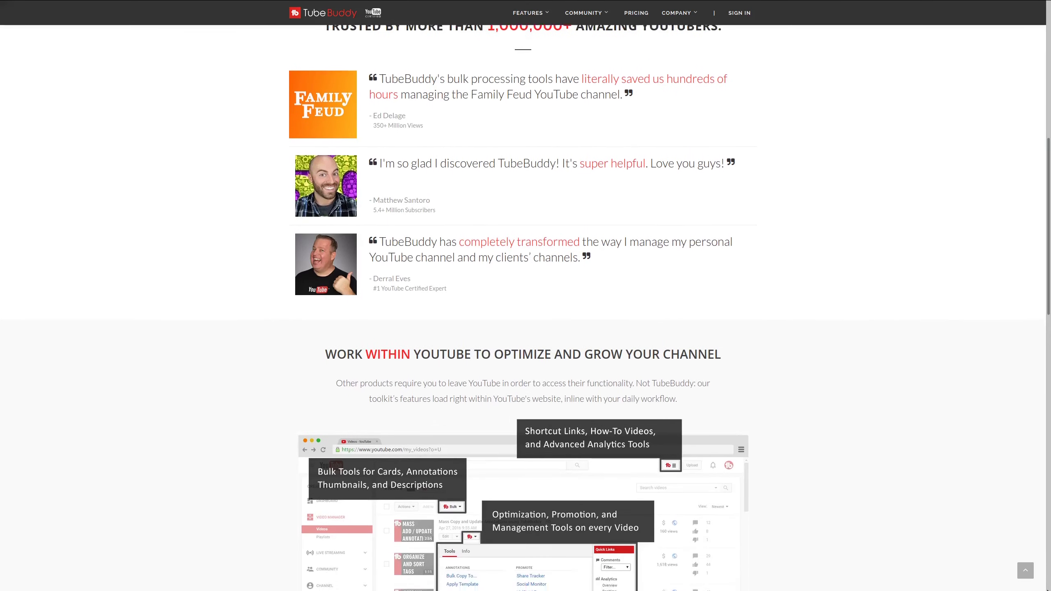
scroll(523, 307, "down", 1)
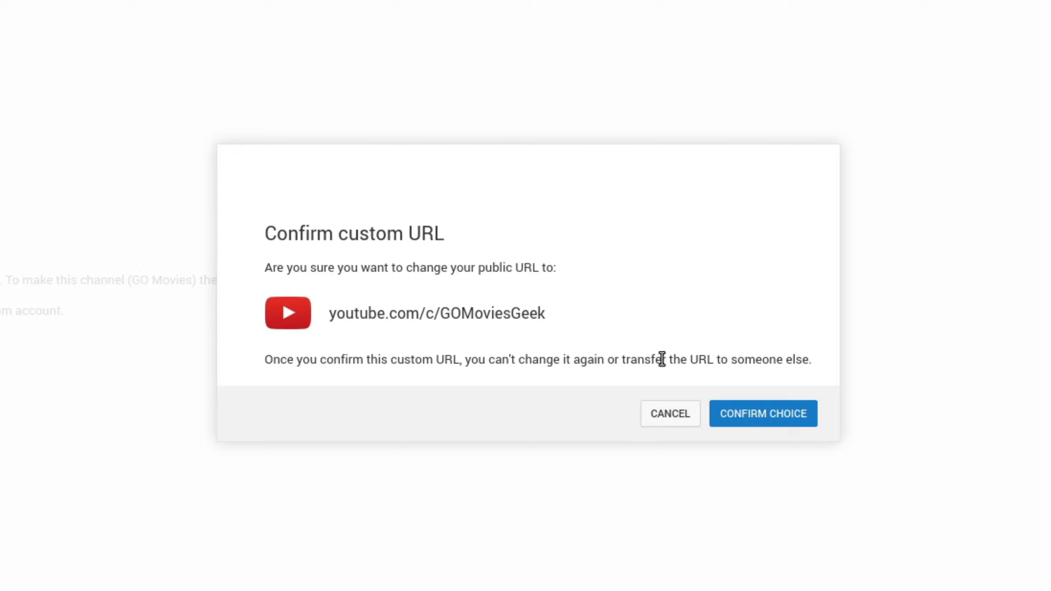
Confirm the GOMoviesGeek custom URL choice
left_click(774, 414)
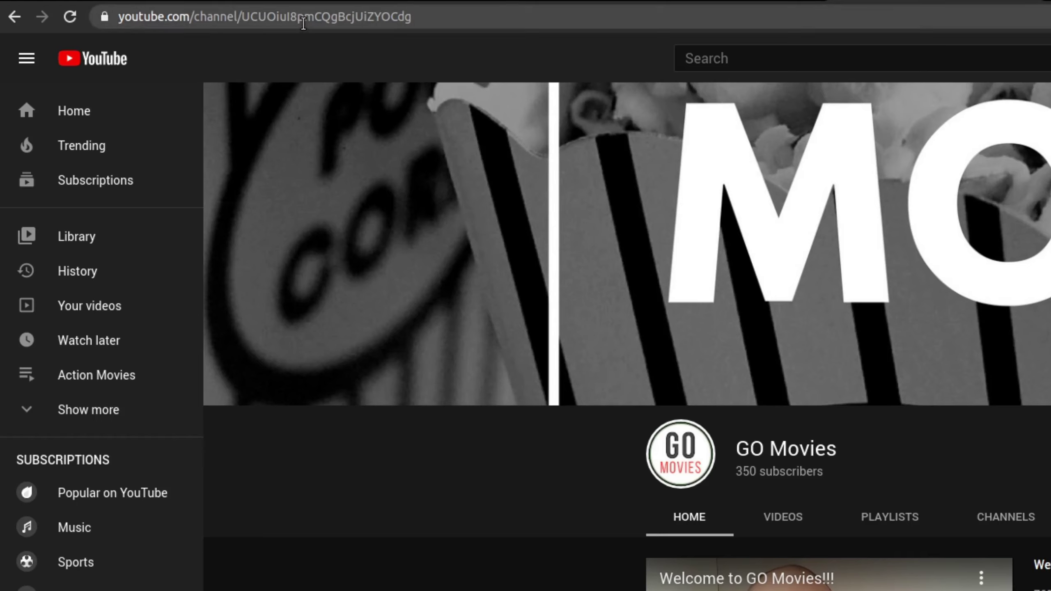
Replace the channel-ID part of the address with c/GoMoviesGeek and load the new address
left_click(304, 23)
left_click(302, 21)
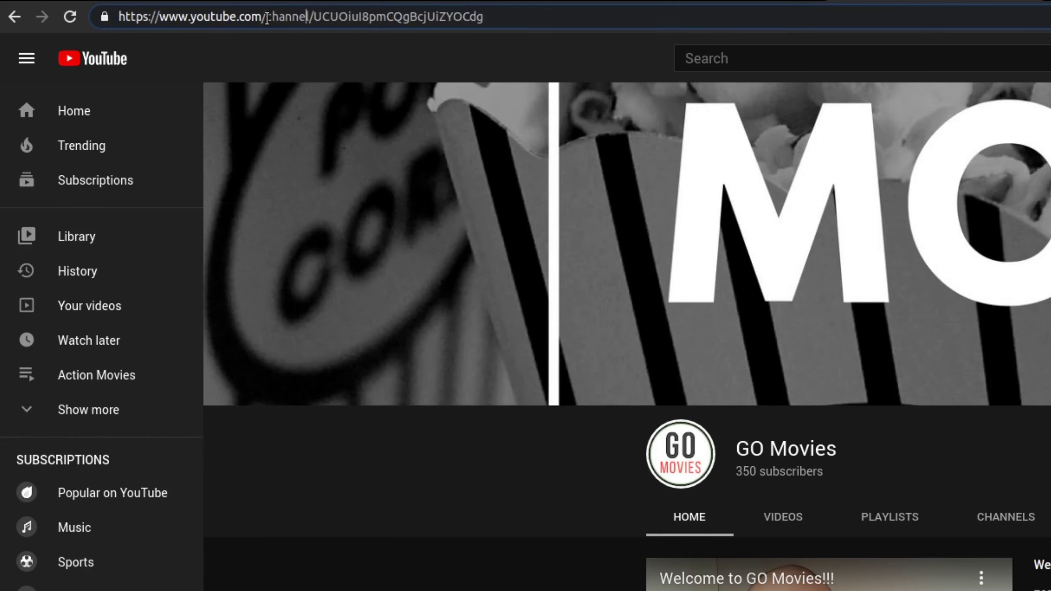
left_click_drag(267, 18, 482, 9)
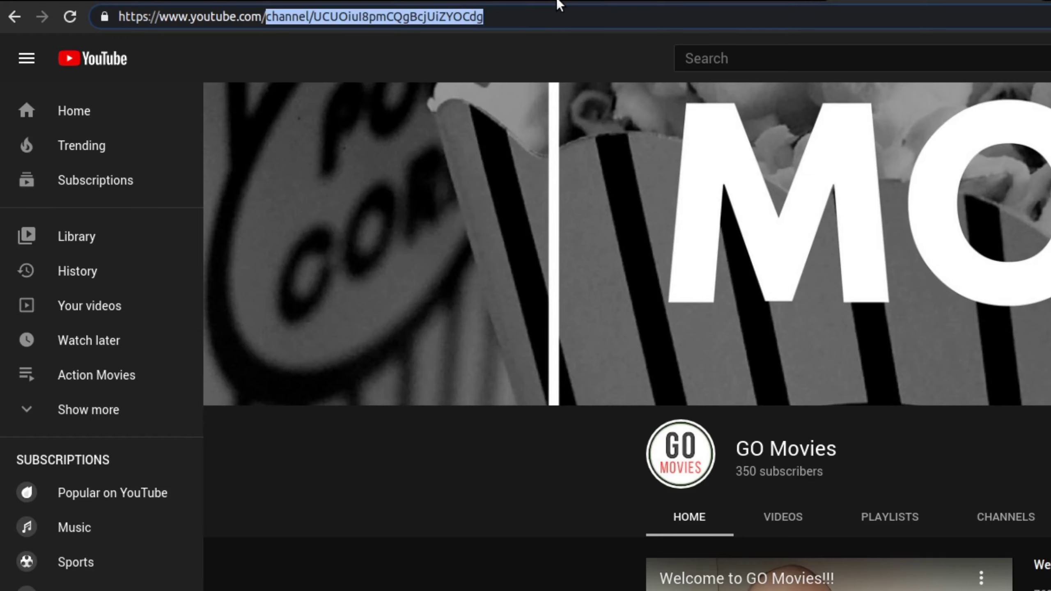
type("c")
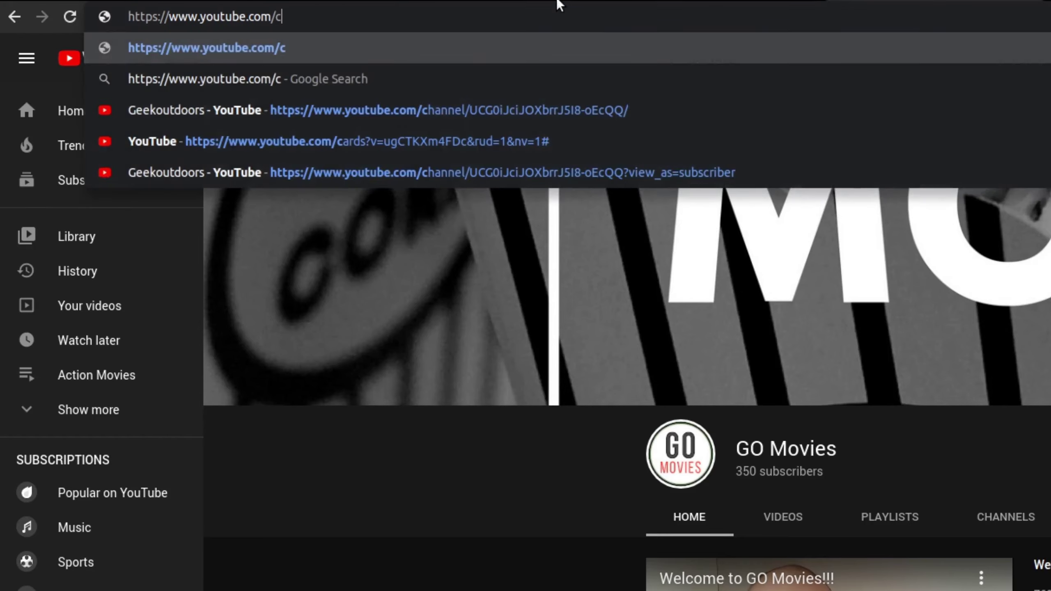
type("/GoMovies")
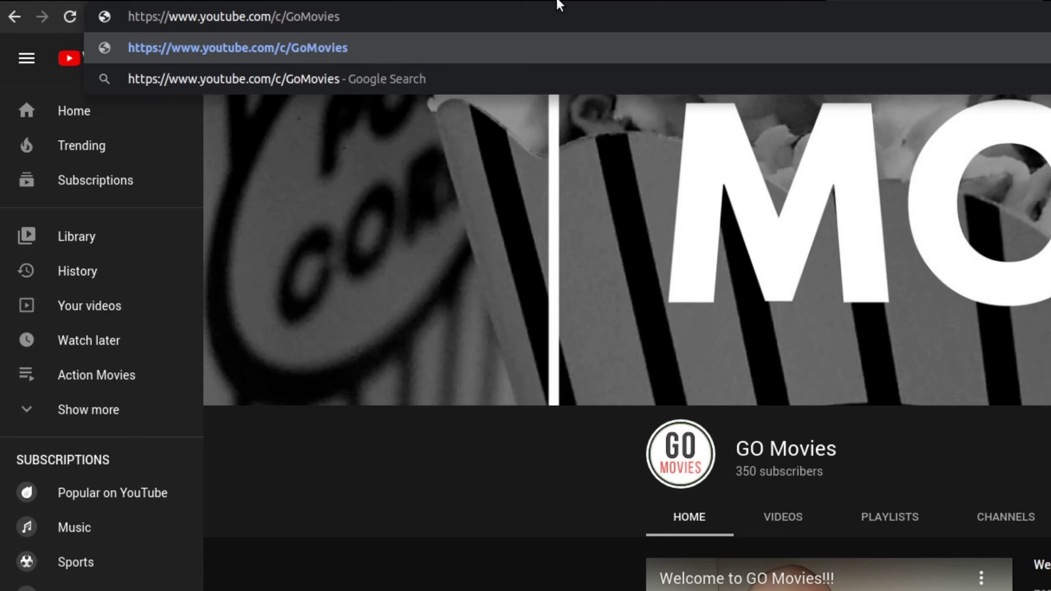
type("Geek")
key("Return")
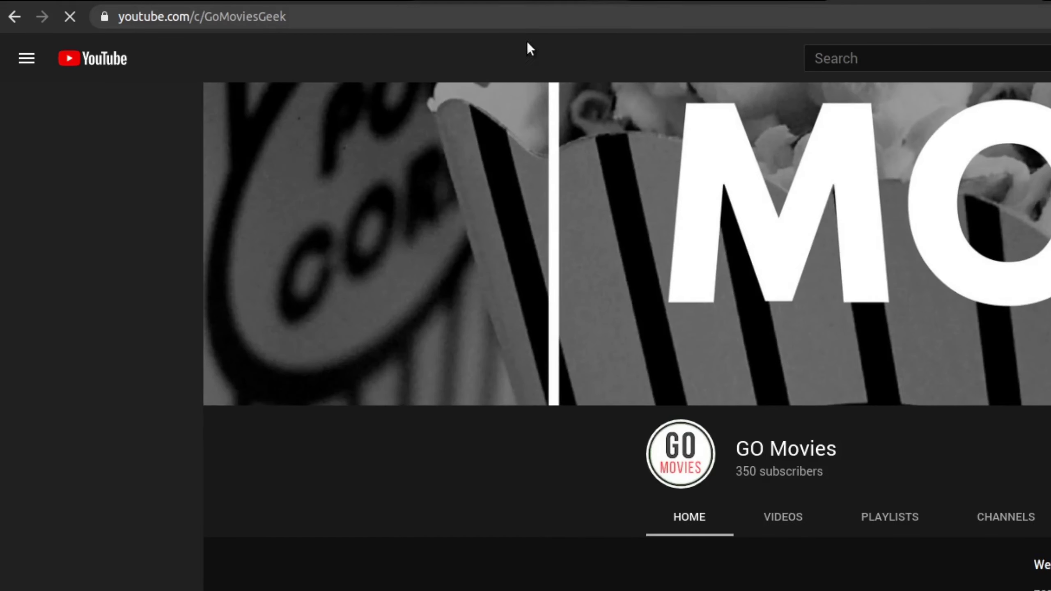
left_click(206, 16)
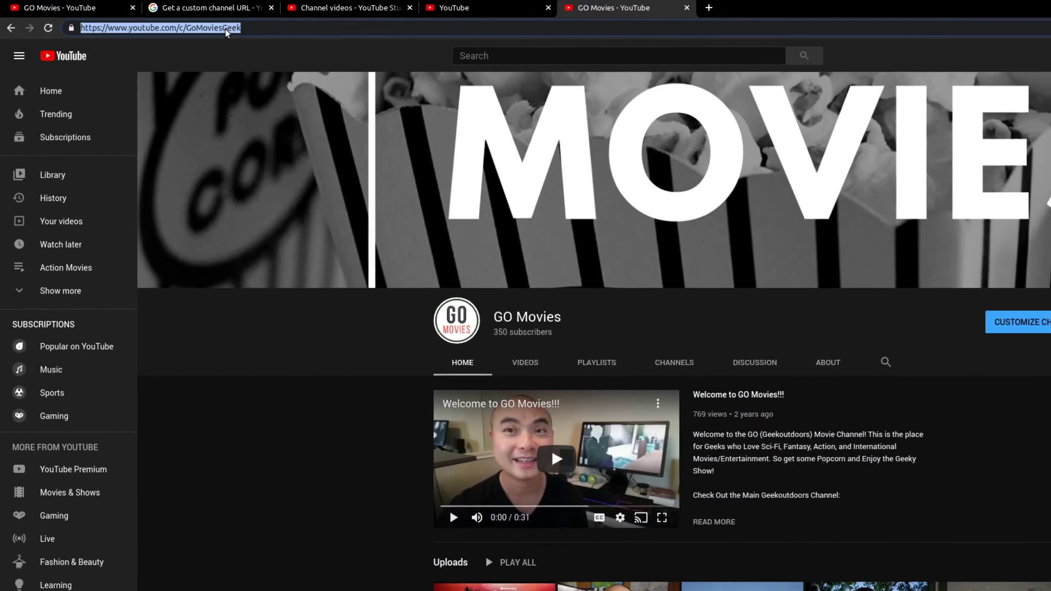
left_click(249, 24)
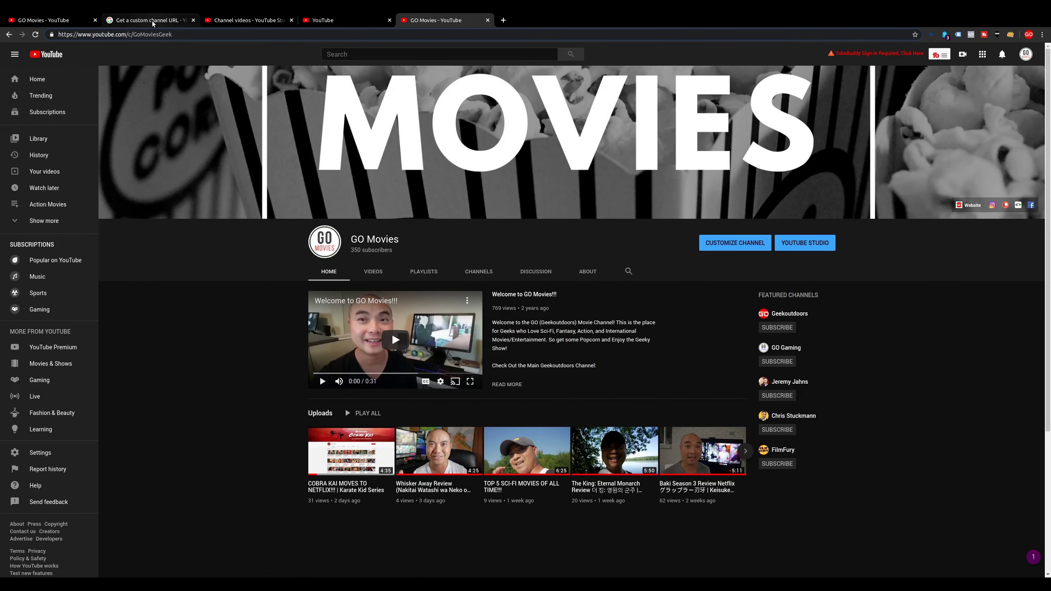
left_click(151, 19)
scroll(489, 373, "down", 3)
scroll(476, 367, "down", 3)
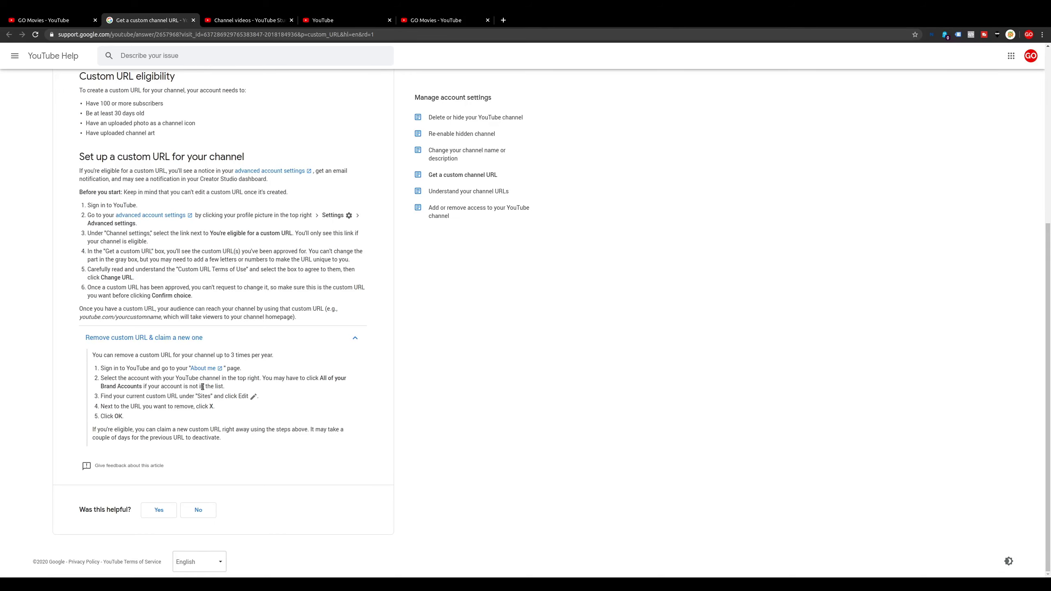
scroll(459, 371, "up", 3)
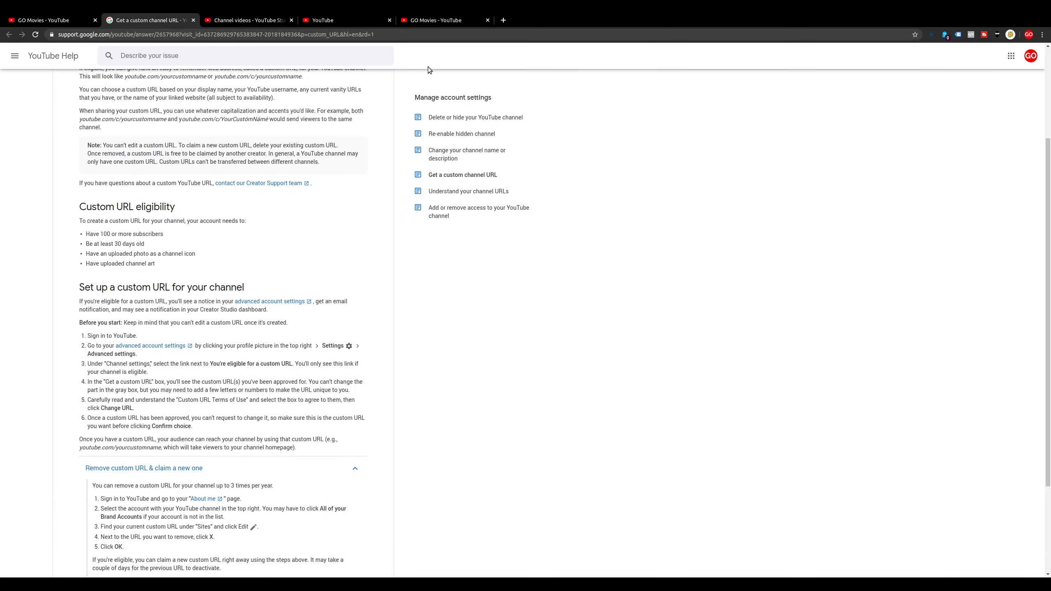
left_click(434, 20)
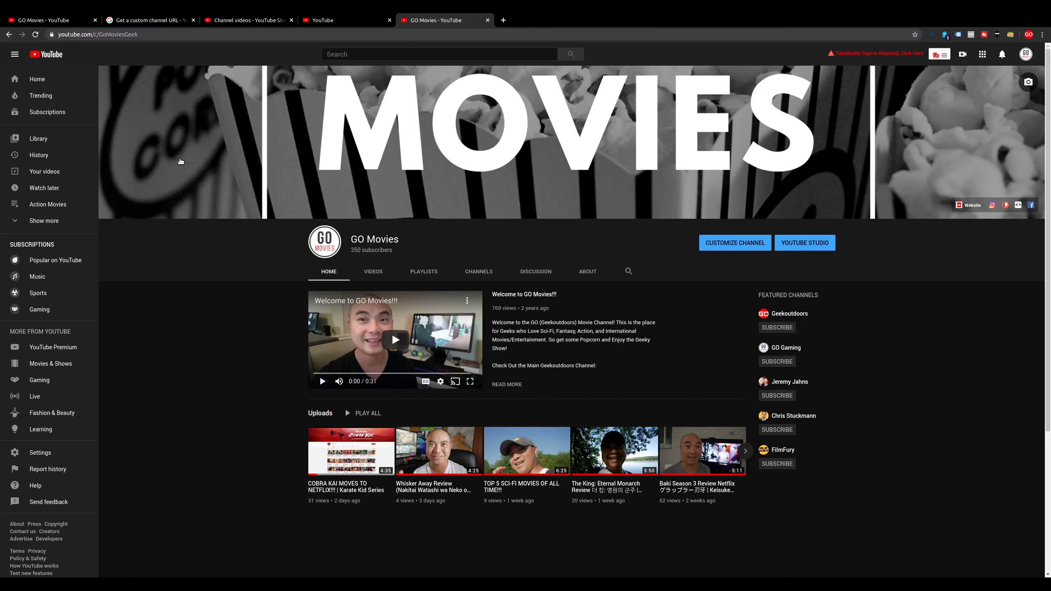